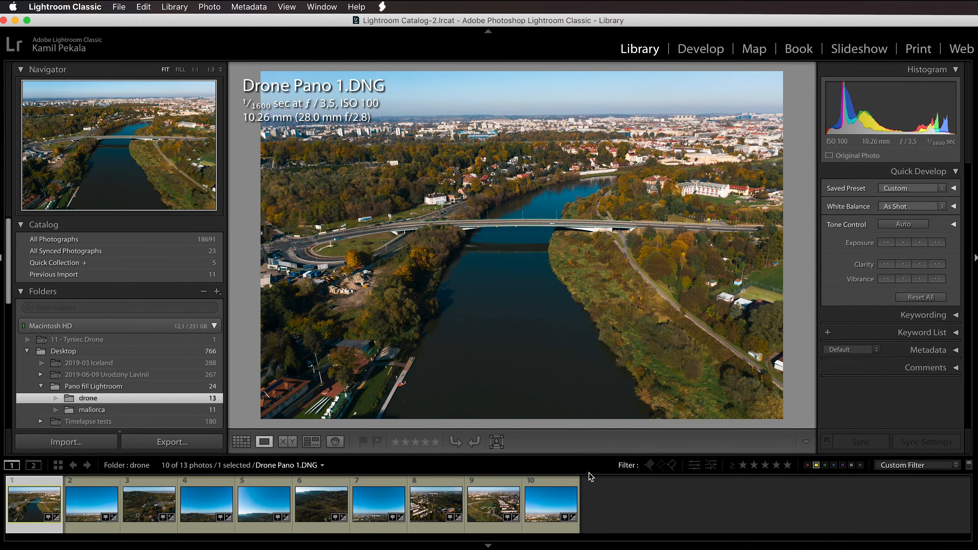
pyautogui.click(629, 501)
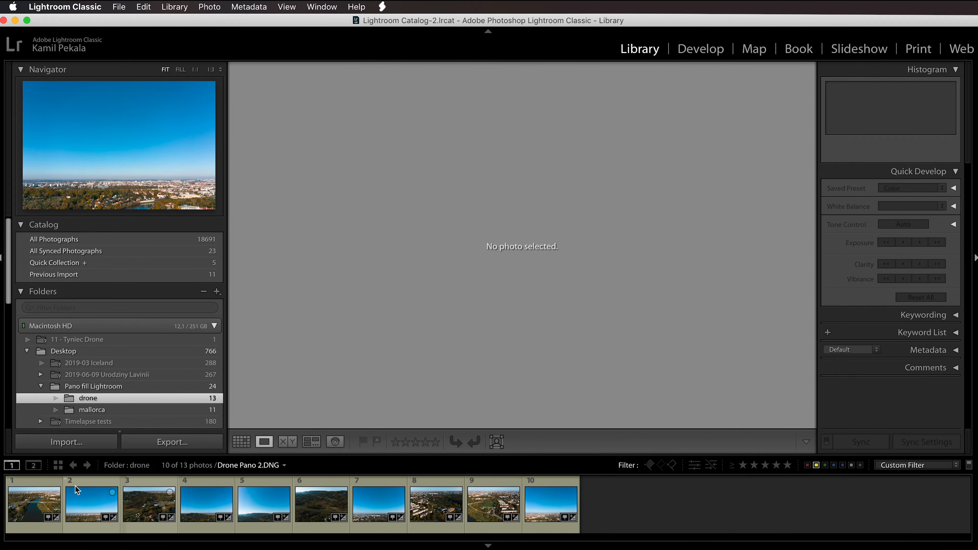
pyautogui.click(43, 501)
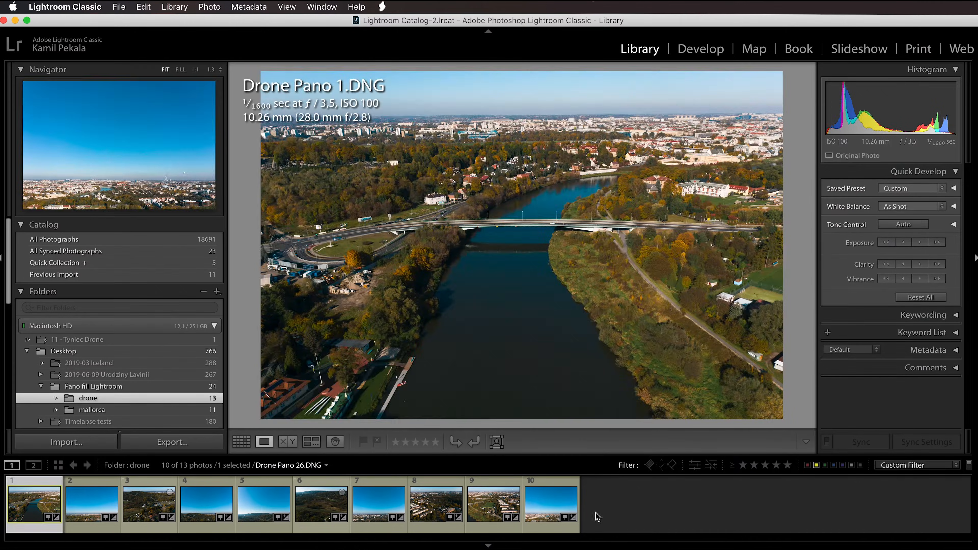
pyautogui.click(597, 516)
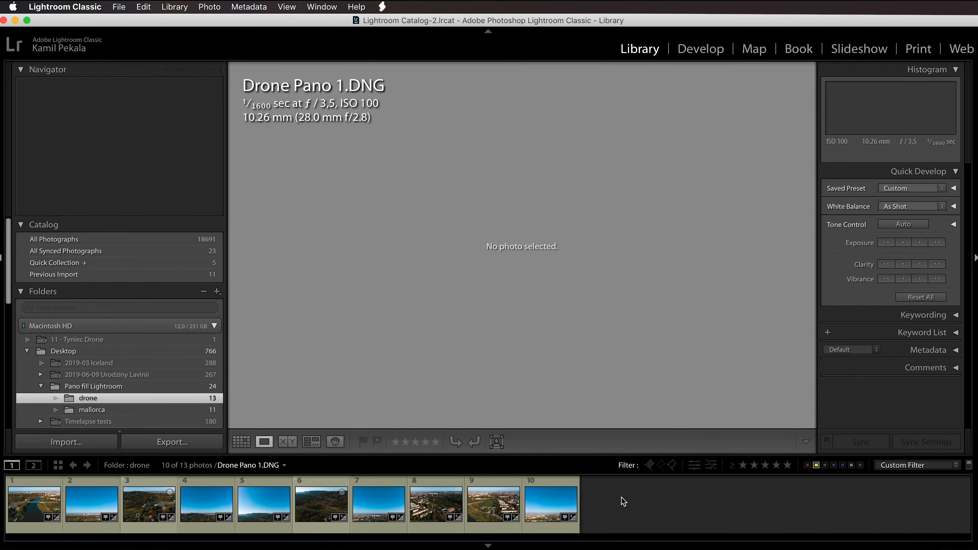
# Step: Preview all ten drone photos as a cylindrical panorama with Fill Edges enabled, and cancel the merge
pyautogui.click(551, 505)
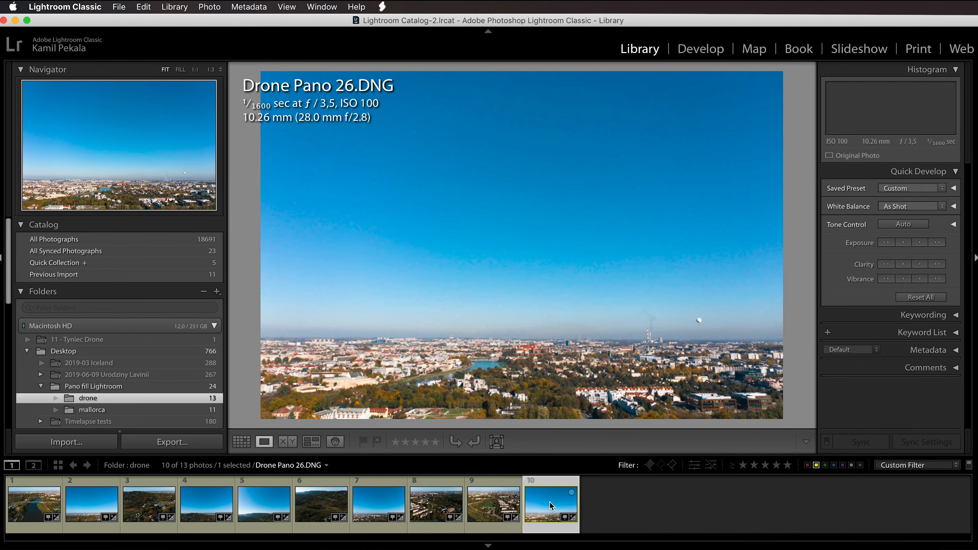
pyautogui.press('super+a')
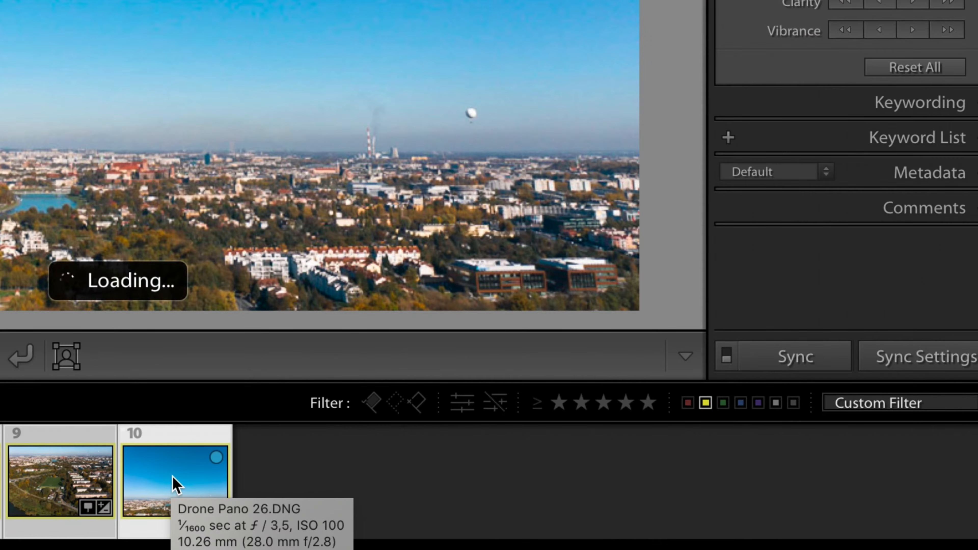
pyautogui.rightClick(176, 484)
pyautogui.moveTo(319, 116)
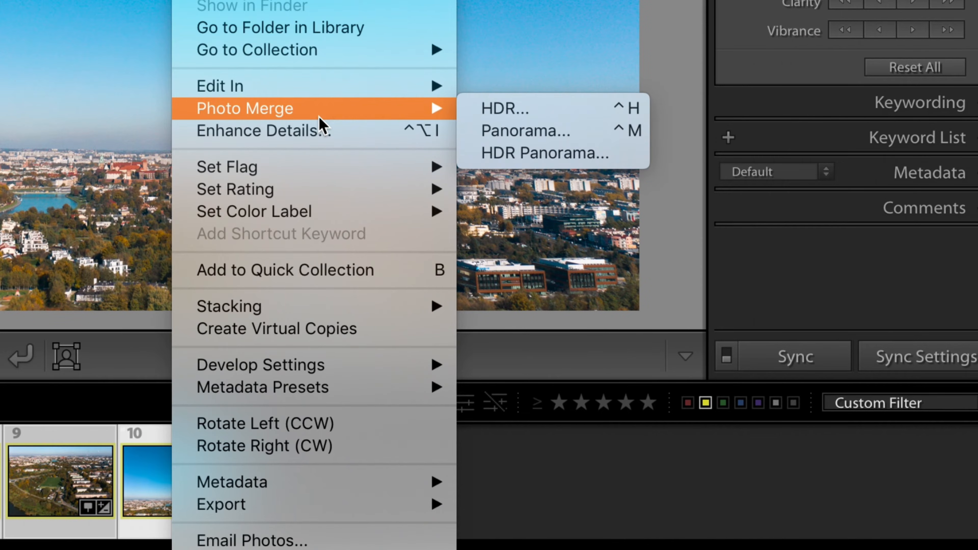
pyautogui.click(485, 130)
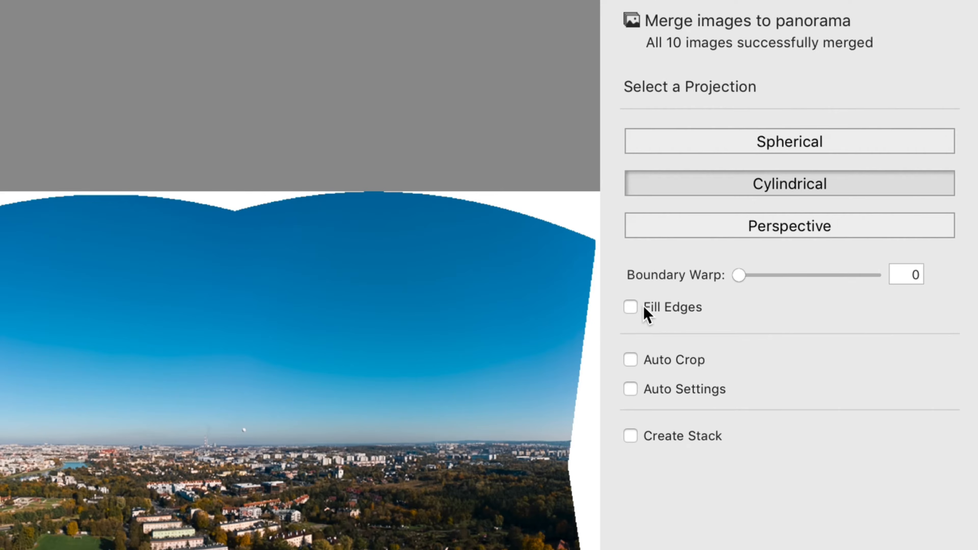
pyautogui.click(645, 308)
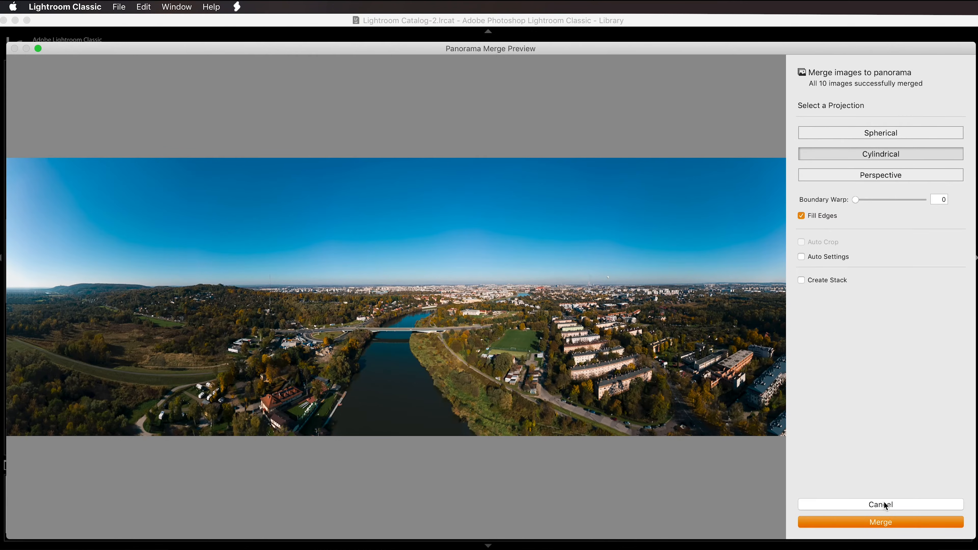
pyautogui.click(882, 504)
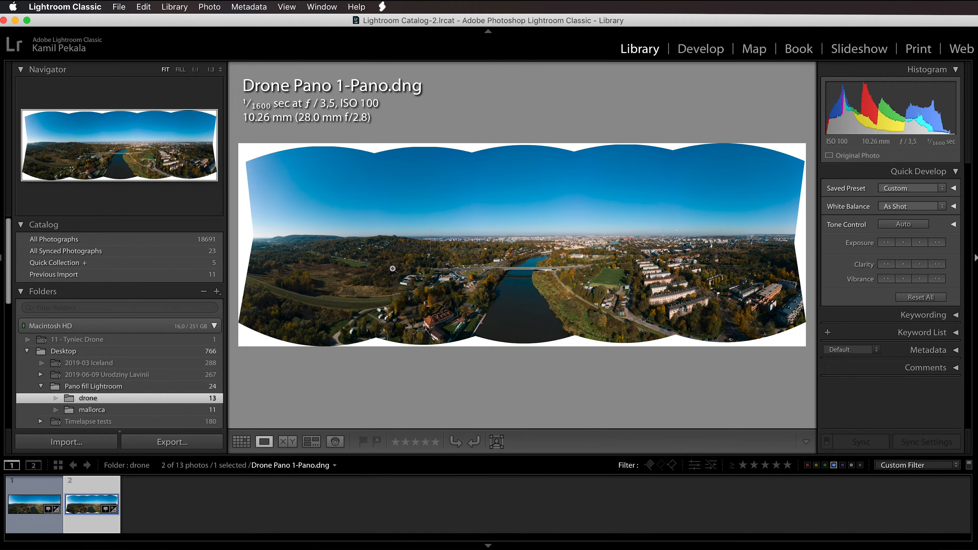
# Step: Select Drone Pano 1-Pano-2.dng and Drone Pano 1-Pano.dng and show them side by side in Compare view
pyautogui.click(34, 508)
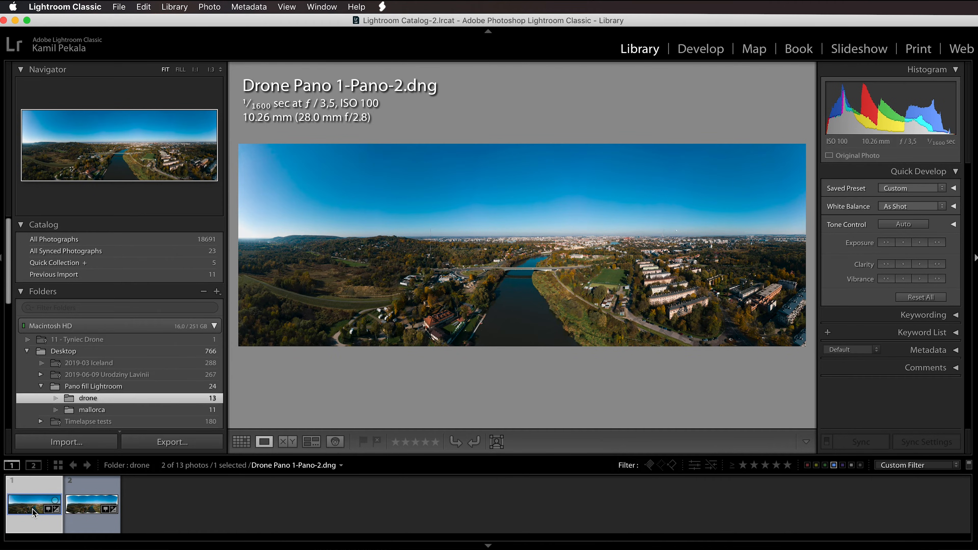
pyautogui.keyDown('shift'); pyautogui.click(81, 509); pyautogui.keyUp('shift')
pyautogui.press('c')
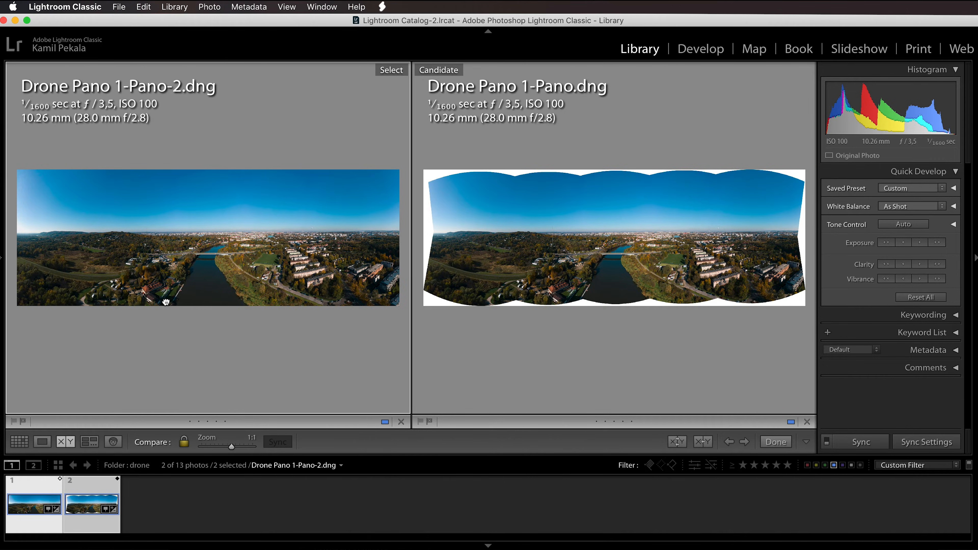
# Step: Examine the lower edge of both drone panoramas up close, from the pier across the river to the parking area
pyautogui.click(166, 301)
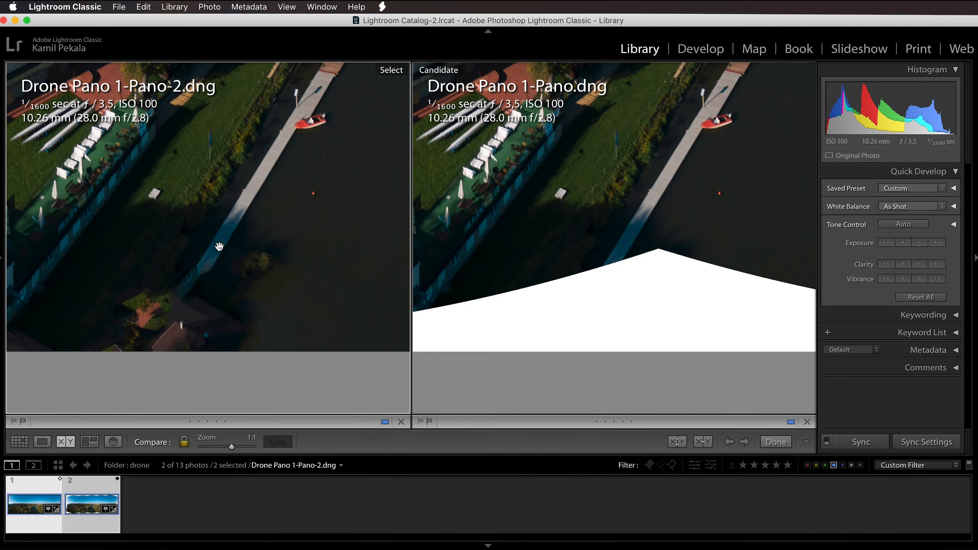
pyautogui.moveTo(267, 257); pyautogui.dragTo(217, 247)
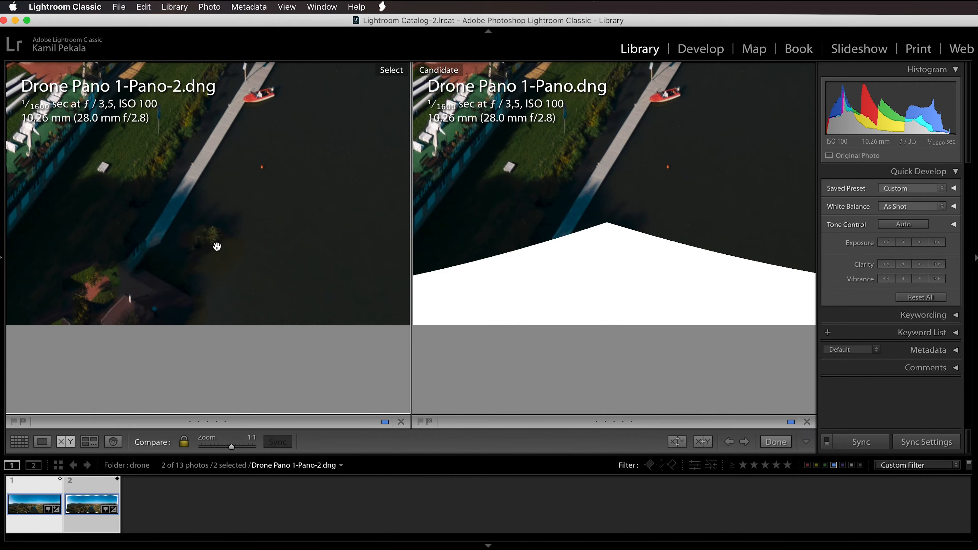
pyautogui.moveTo(294, 242); pyautogui.dragTo(59, 242)
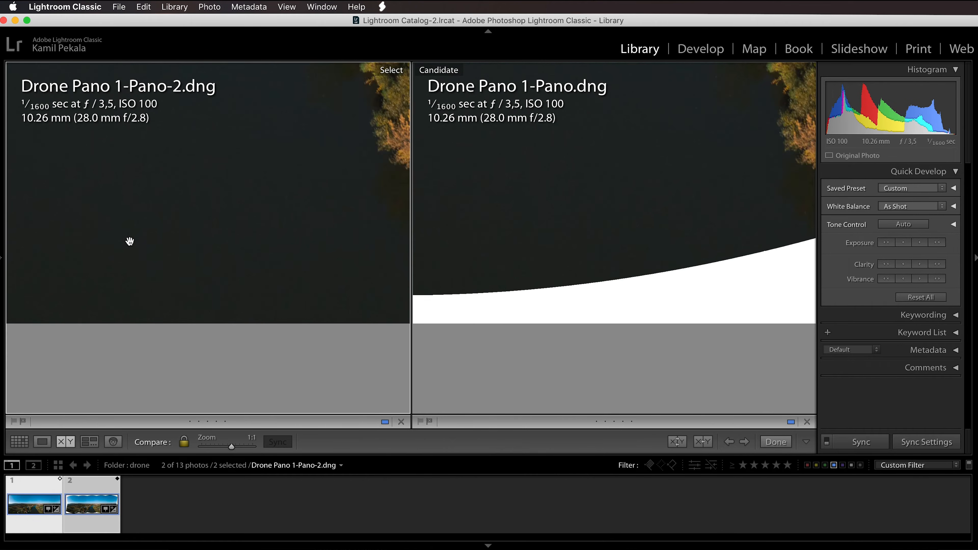
pyautogui.moveTo(425, 243); pyautogui.dragTo(217, 232)
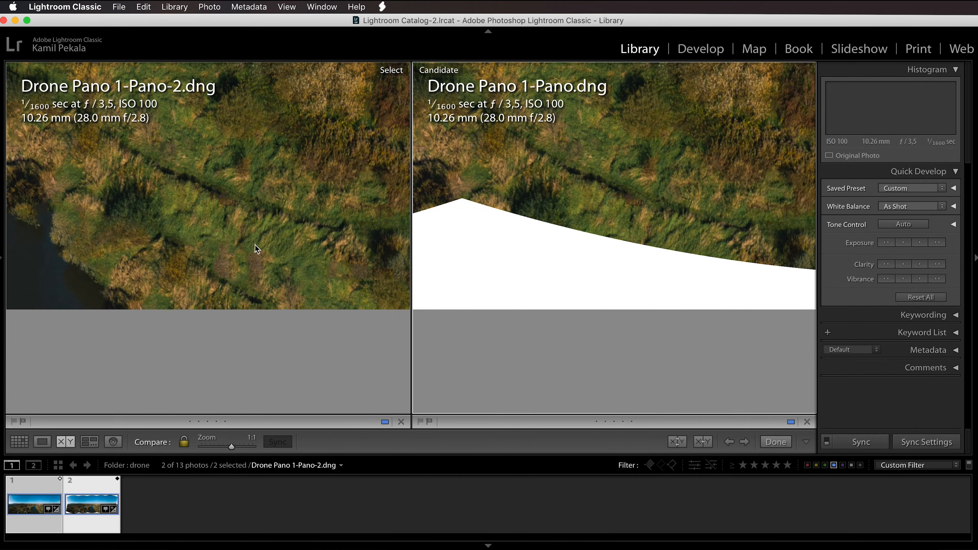
pyautogui.moveTo(371, 250); pyautogui.dragTo(191, 249)
pyautogui.moveTo(330, 249); pyautogui.dragTo(239, 249)
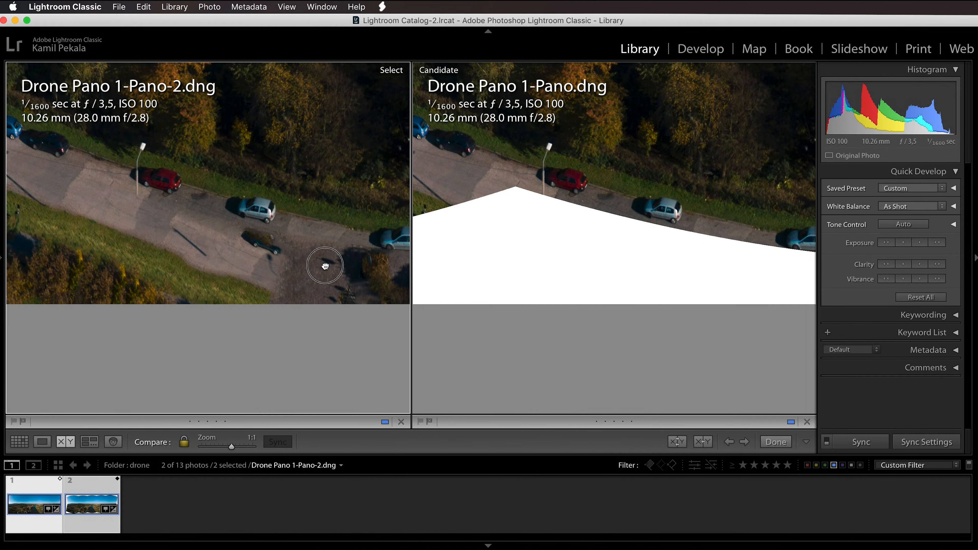
pyautogui.moveTo(342, 265); pyautogui.dragTo(264, 260)
pyautogui.moveTo(327, 231); pyautogui.dragTo(214, 243)
pyautogui.moveTo(312, 216); pyautogui.dragTo(201, 211)
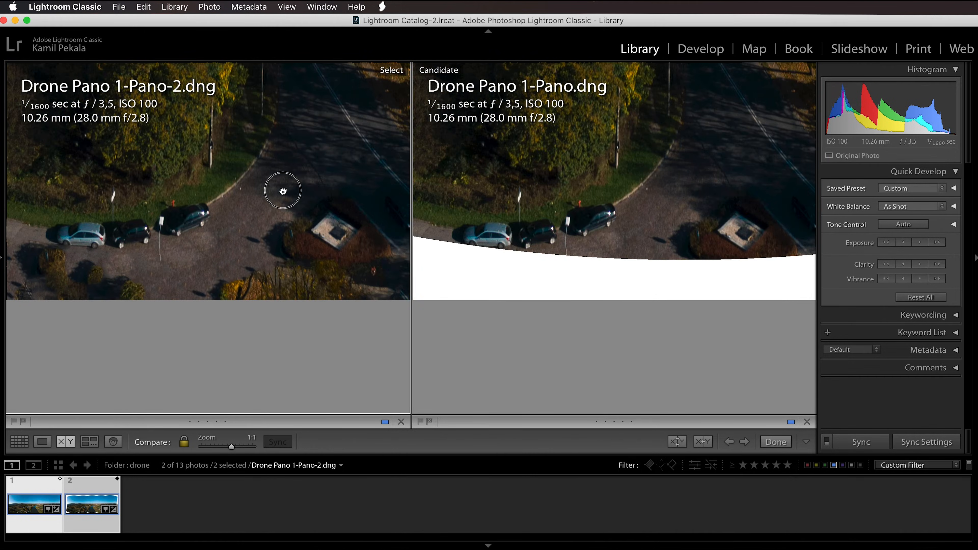
pyautogui.moveTo(295, 191); pyautogui.dragTo(208, 191)
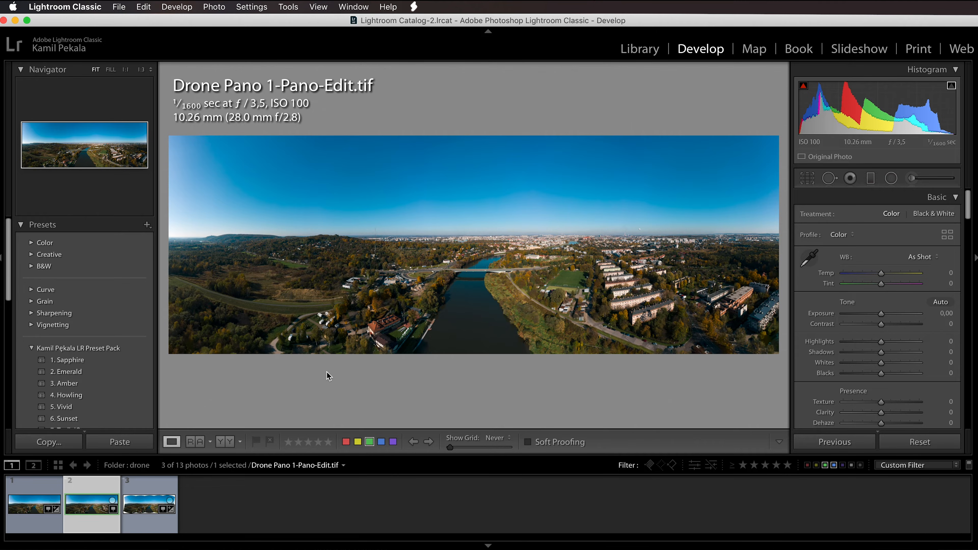
# Step: Compare Drone Pano 1-Pano-Edit.tif with Drone Pano 1-Pano-2.dng side by side and examine their filled lower edges up close
pyautogui.keyDown('super'); pyautogui.click(30, 512); pyautogui.keyUp('super')
pyautogui.press('c')
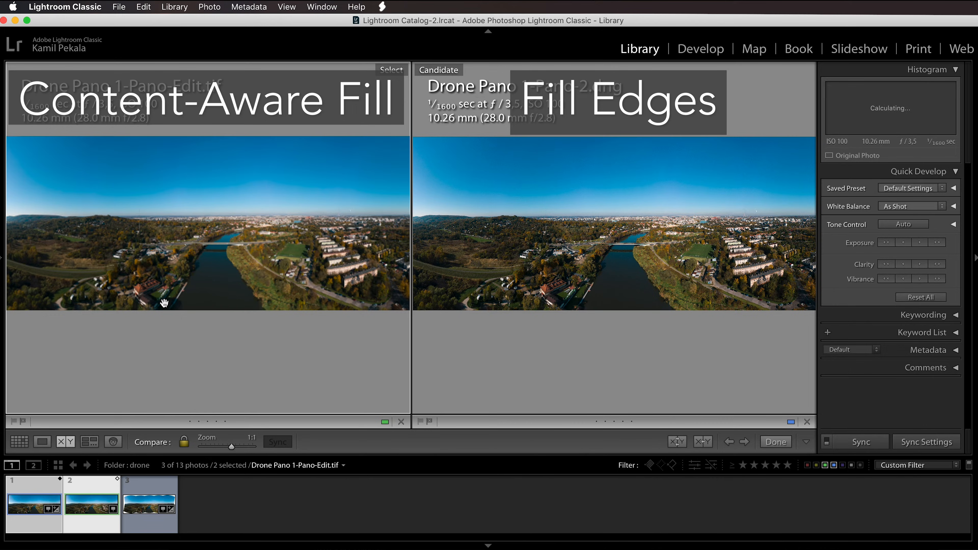
pyautogui.click(165, 304)
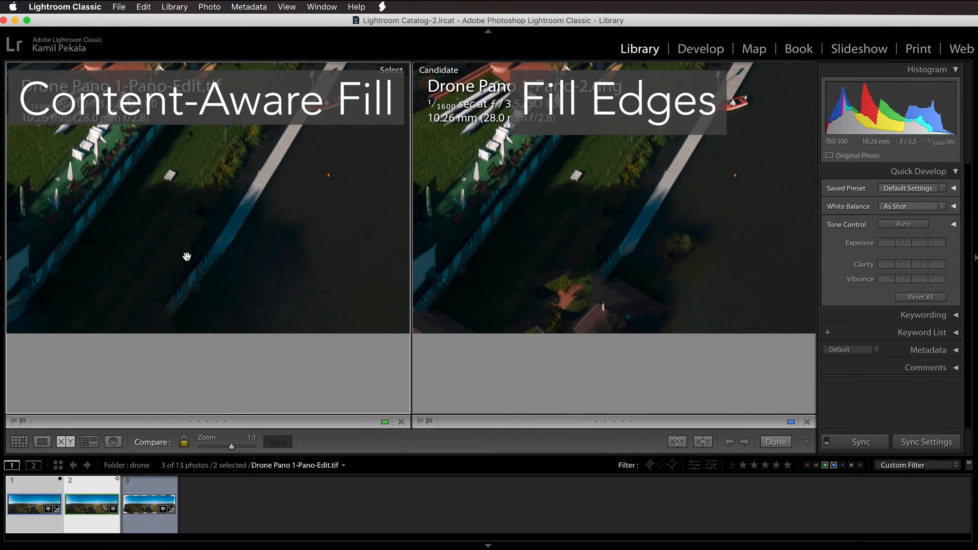
pyautogui.moveTo(267, 222); pyautogui.dragTo(253, 273)
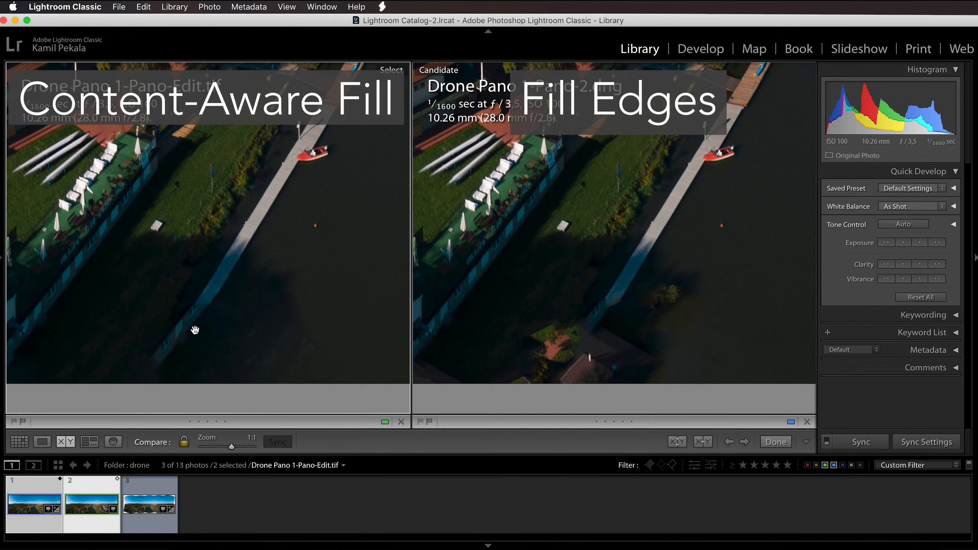
pyautogui.moveTo(261, 329); pyautogui.dragTo(1, 328)
pyautogui.moveTo(215, 315); pyautogui.dragTo(71, 311)
pyautogui.moveTo(356, 310); pyautogui.dragTo(127, 305)
pyautogui.moveTo(354, 305); pyautogui.dragTo(73, 304)
pyautogui.moveTo(312, 307); pyautogui.dragTo(129, 270)
pyautogui.moveTo(278, 284); pyautogui.dragTo(361, 257)
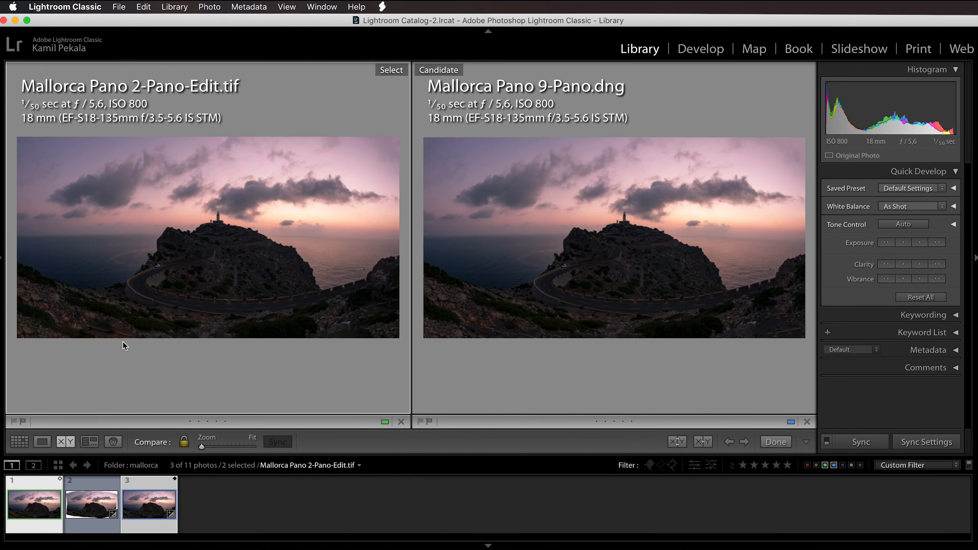
# Step: Examine the filled foreground along the lower edge of both Mallorca panoramas up close in Compare view
pyautogui.click(112, 327)
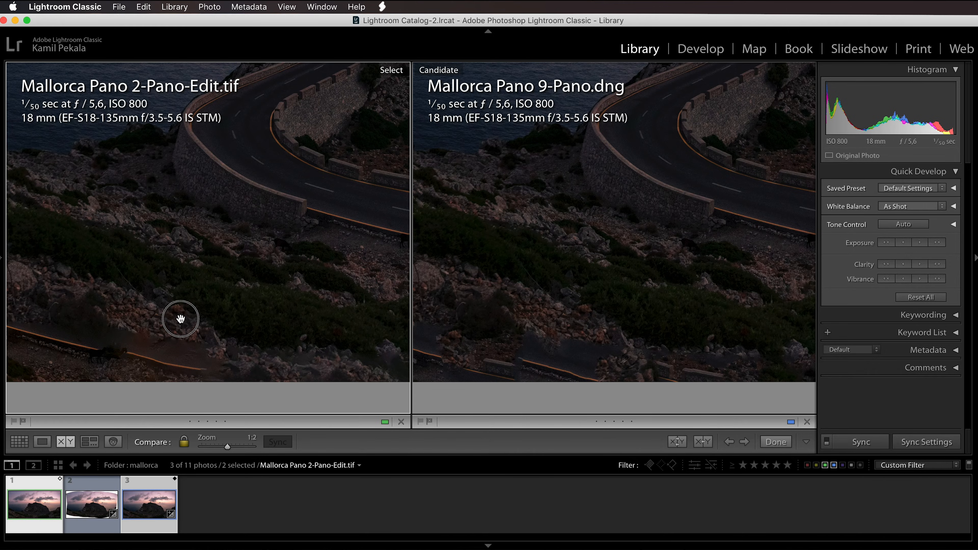
pyautogui.moveTo(129, 329); pyautogui.dragTo(181, 320)
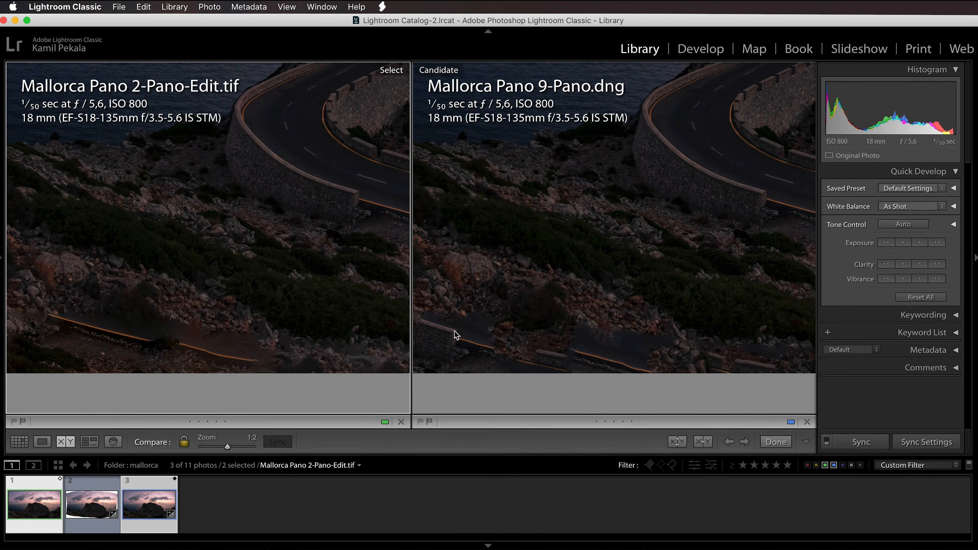
pyautogui.moveTo(597, 353); pyautogui.dragTo(572, 313)
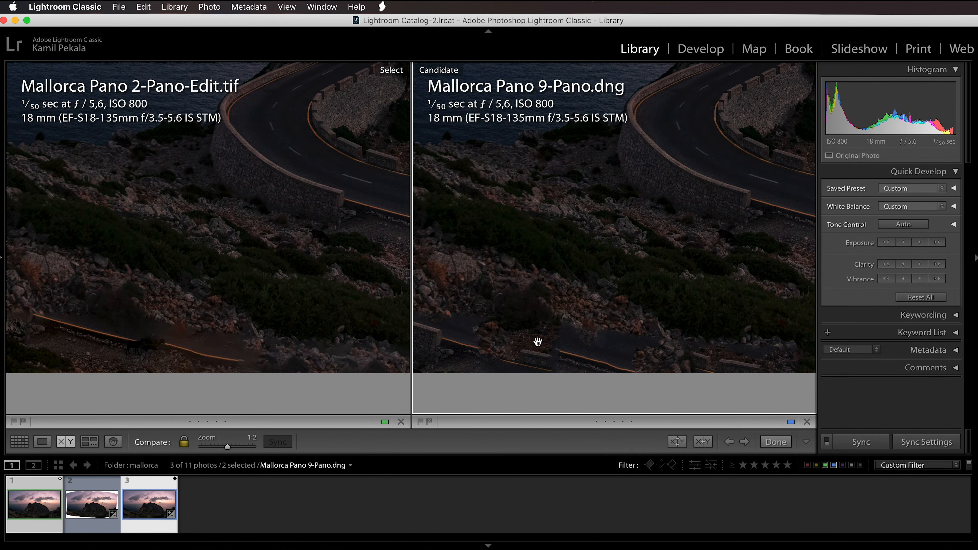
pyautogui.moveTo(688, 307); pyautogui.dragTo(340, 311)
pyautogui.moveTo(502, 278); pyautogui.dragTo(496, 278)
pyautogui.moveTo(391, 274); pyautogui.dragTo(611, 332)
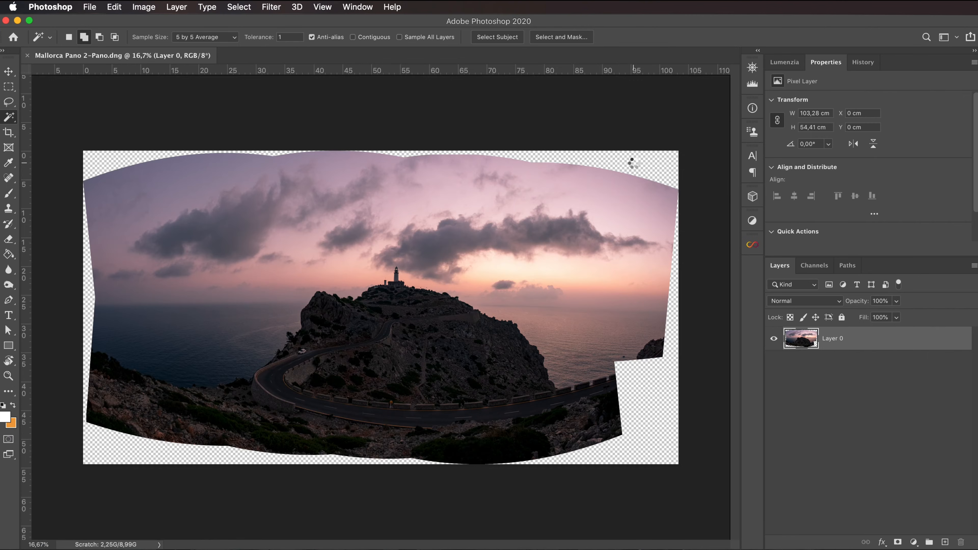
# Step: In Photoshop, select the transparent areas around the Mallorca panorama and expand the selection by 10 pixels
pyautogui.click(635, 167)
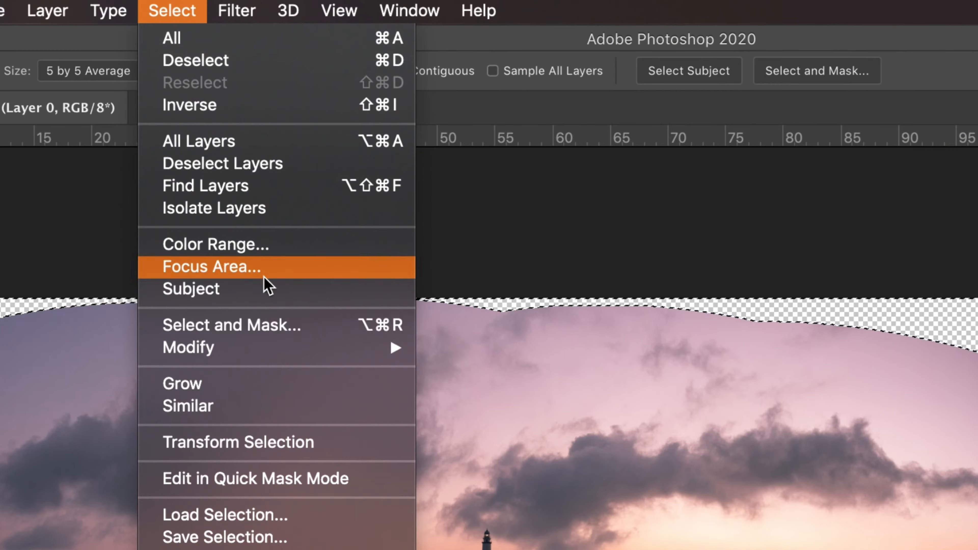
pyautogui.moveTo(325, 348)
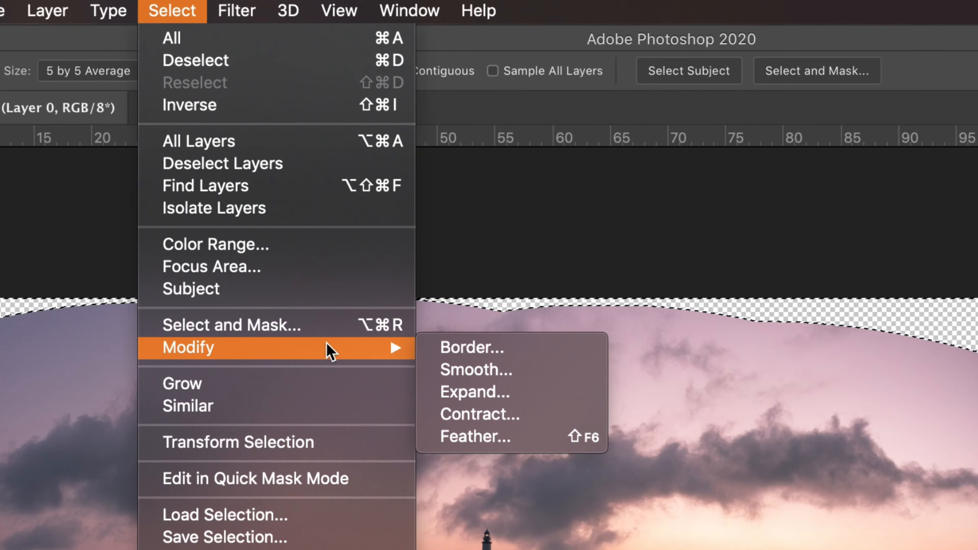
pyautogui.click(518, 394)
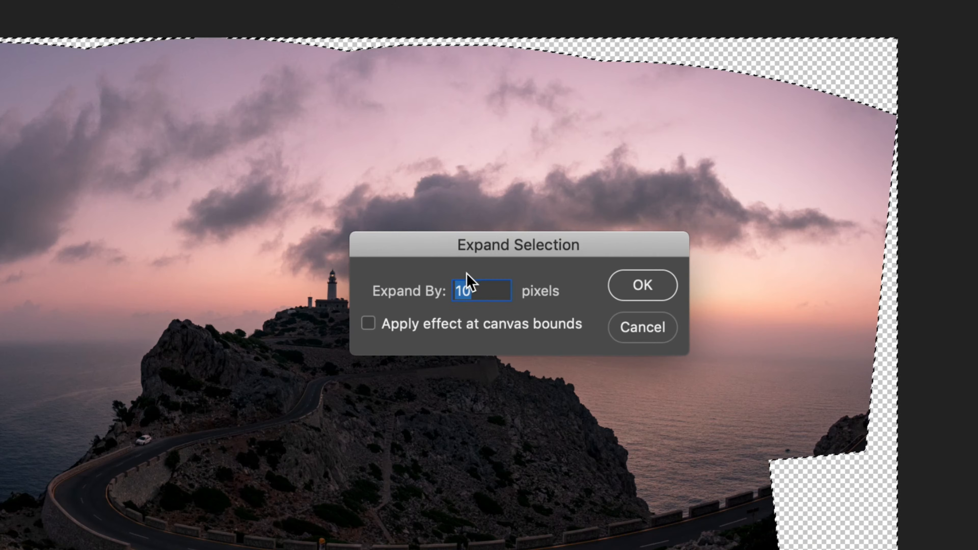
pyautogui.click(484, 290)
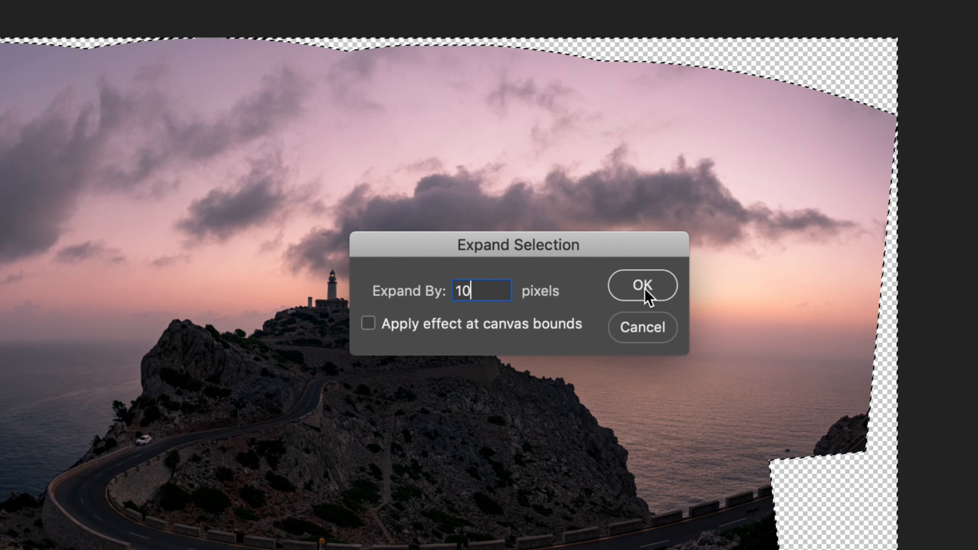
pyautogui.click(633, 293)
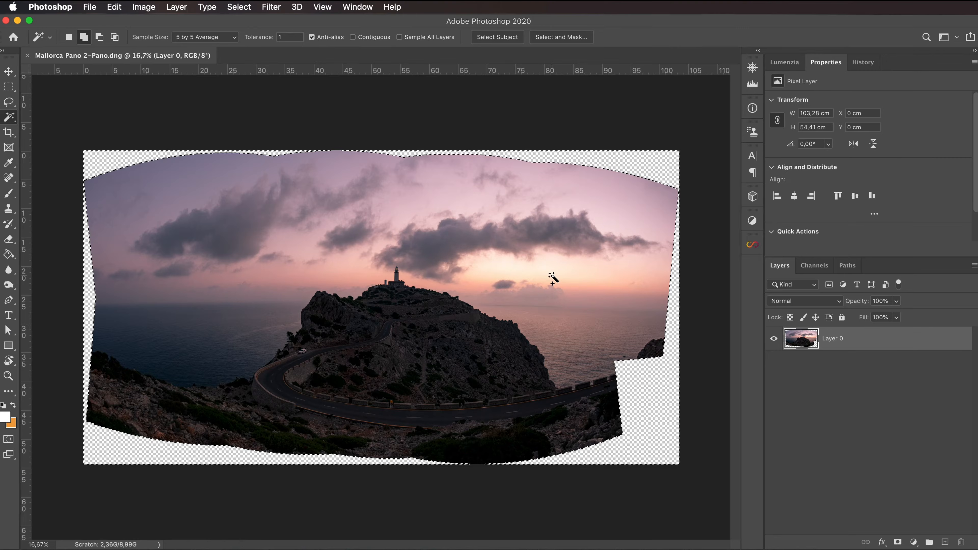
# Step: Fill the transparent edges with Content-Aware Fill, excluding the winding road from the sampling area and outputting to a new layer
pyautogui.click(114, 7)
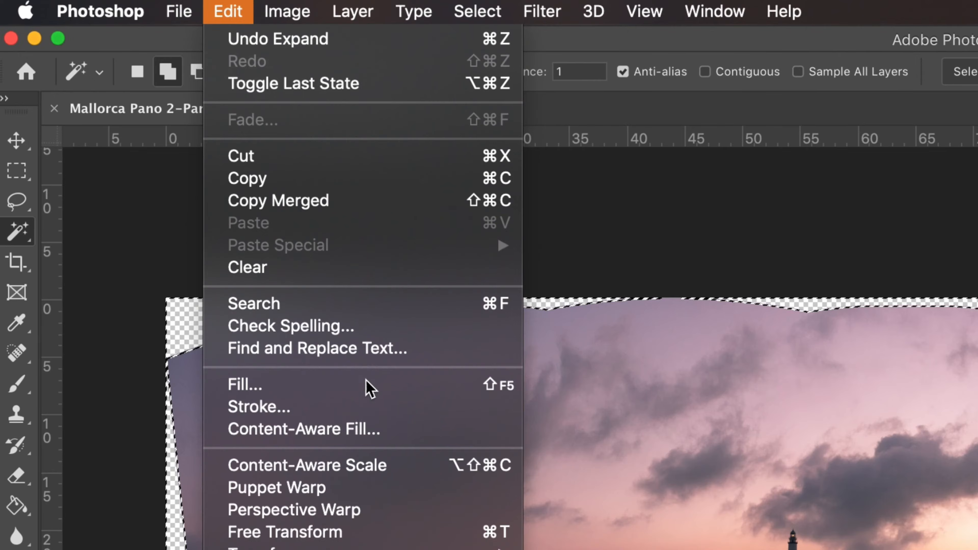
pyautogui.click(404, 439)
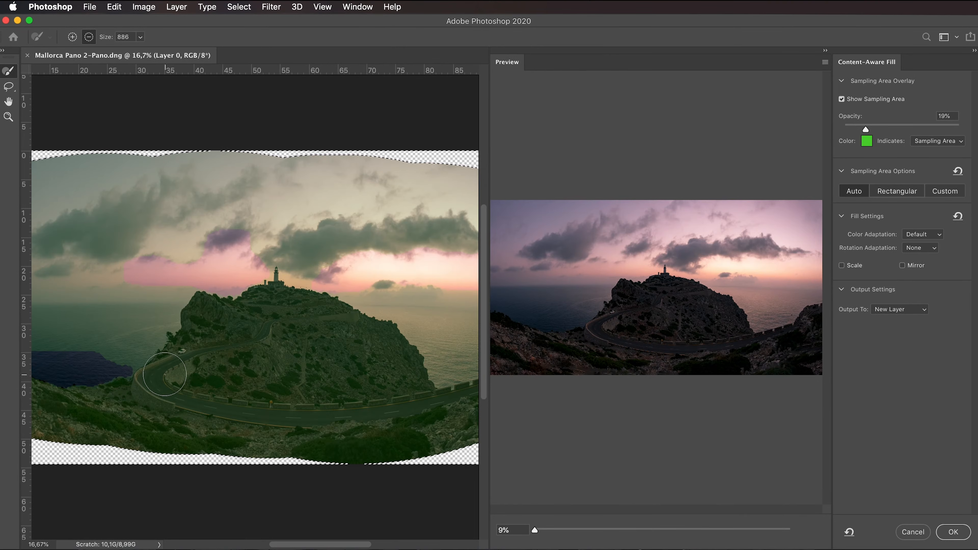
pyautogui.moveTo(164, 374)
pyautogui.mouseDown()
pyautogui.moveTo(145, 391)
pyautogui.moveTo(156, 402)
pyautogui.moveTo(238, 411)
pyautogui.moveTo(434, 400)
pyautogui.mouseUp()
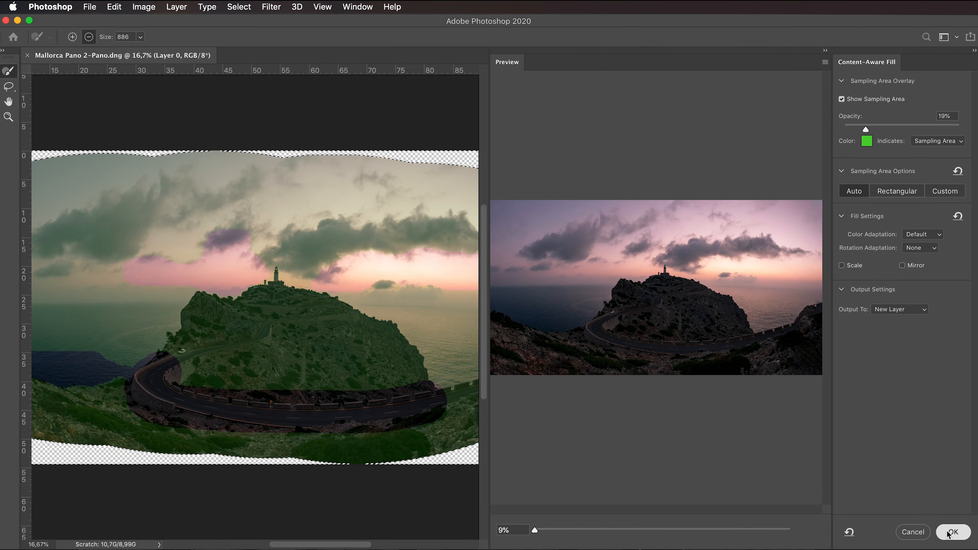
pyautogui.click(947, 528)
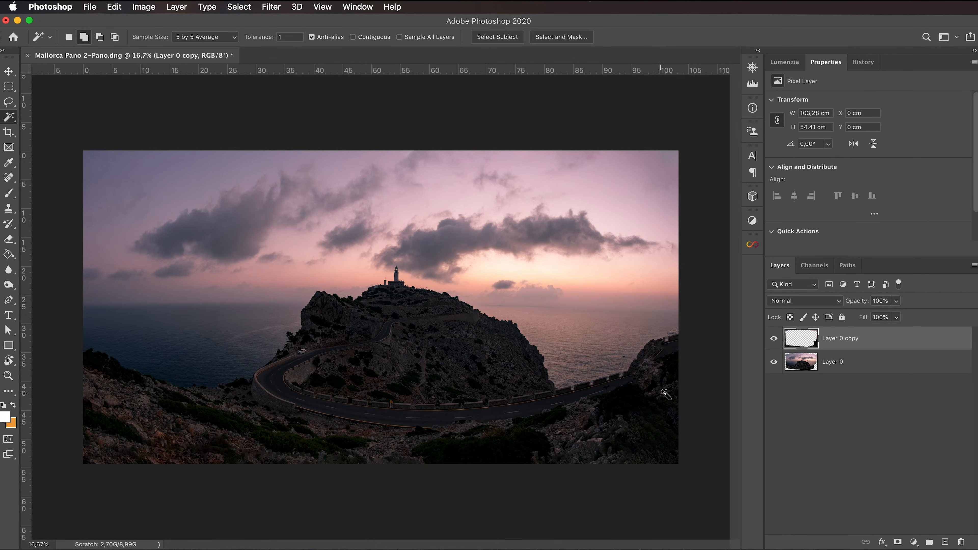